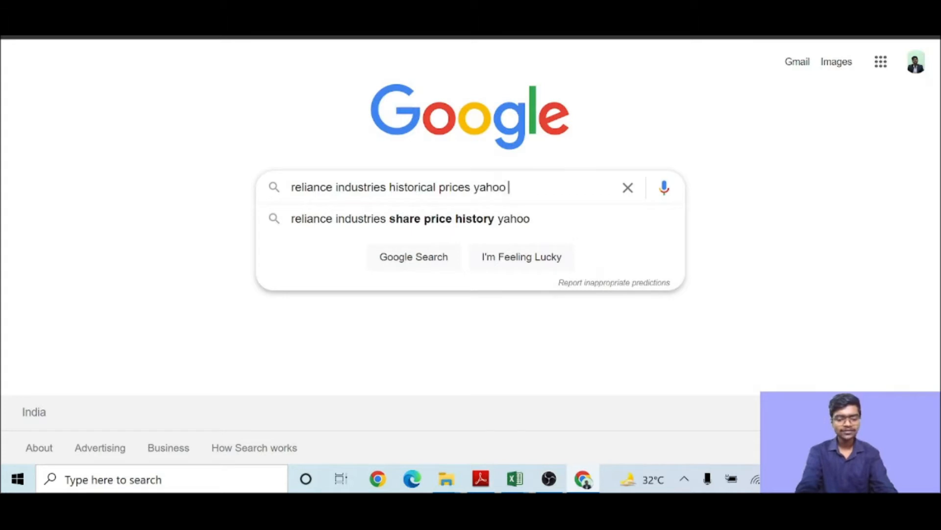
# - Search for reliance industries historical prices yahoo finance and open the Yahoo Finance historical prices page for RELIANCE.NS
pyautogui.press('Return')
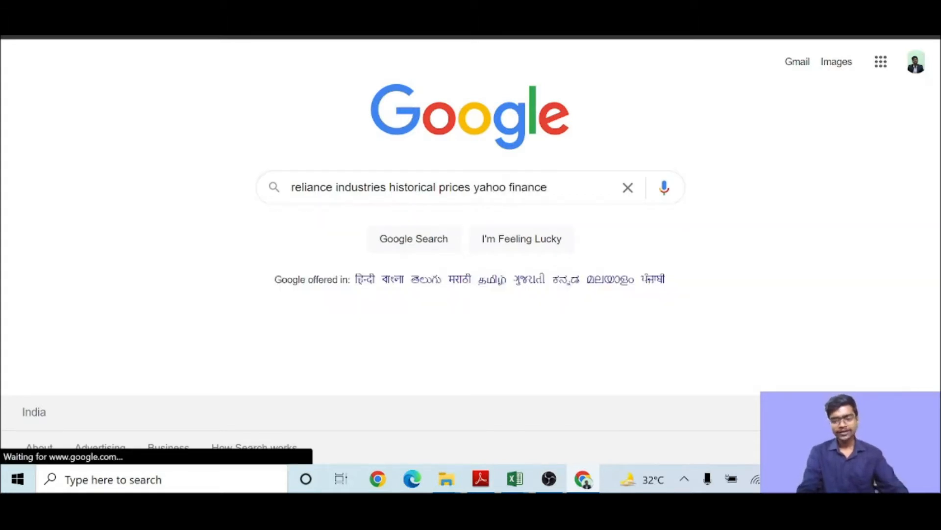
pyautogui.scroll(-5, 406, 203)
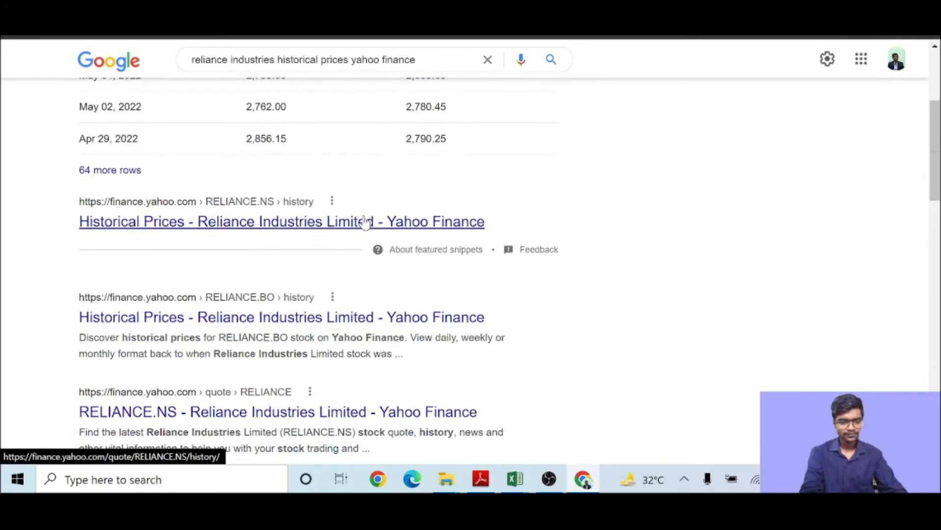
pyautogui.click(464, 218)
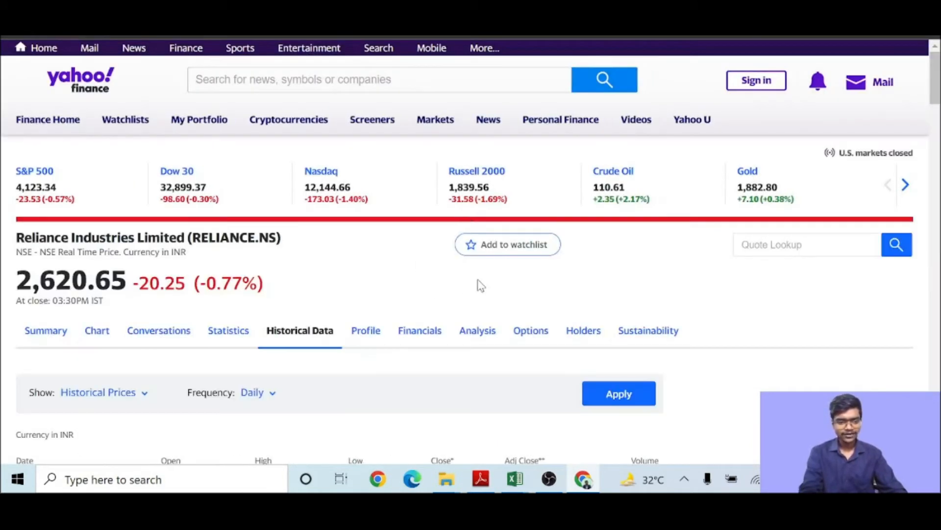
# - Set the historical data time period to 5Y and the frequency to Monthly, then apply
pyautogui.scroll(-3, 477, 278)
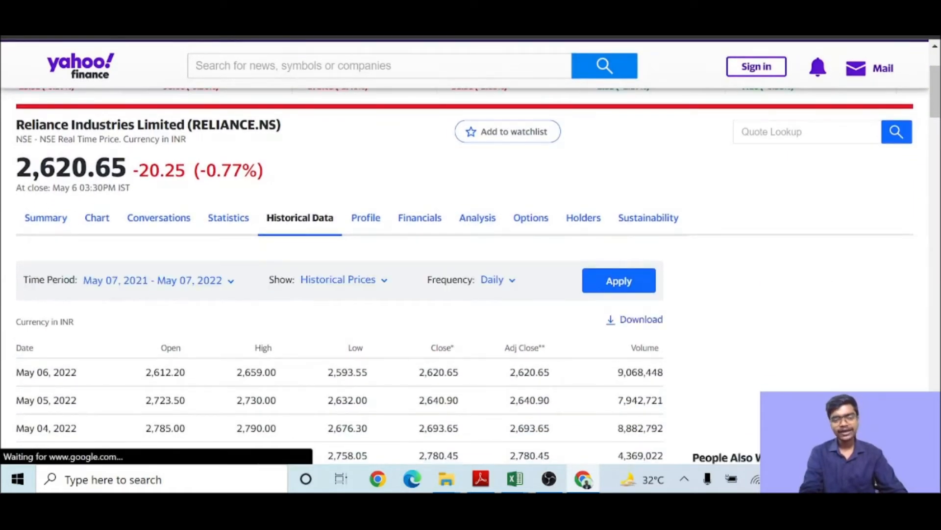
pyautogui.click(171, 282)
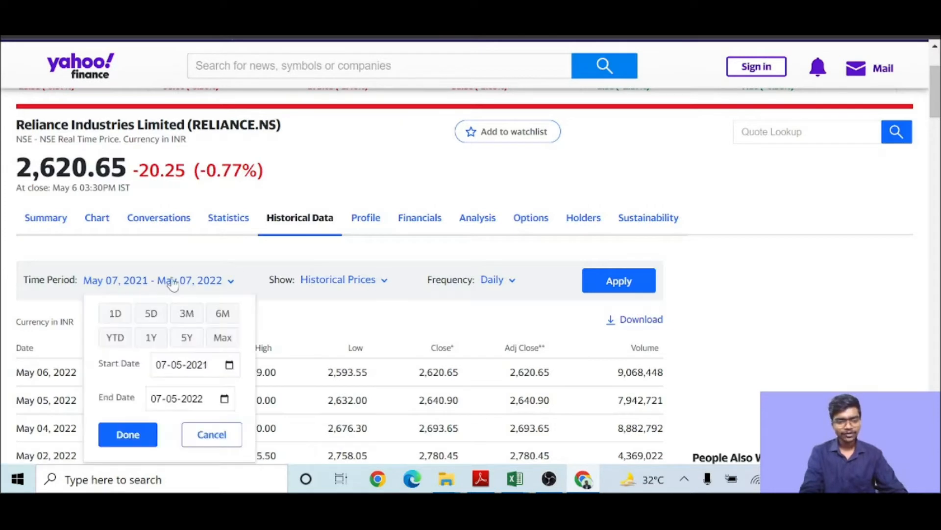
pyautogui.click(187, 337)
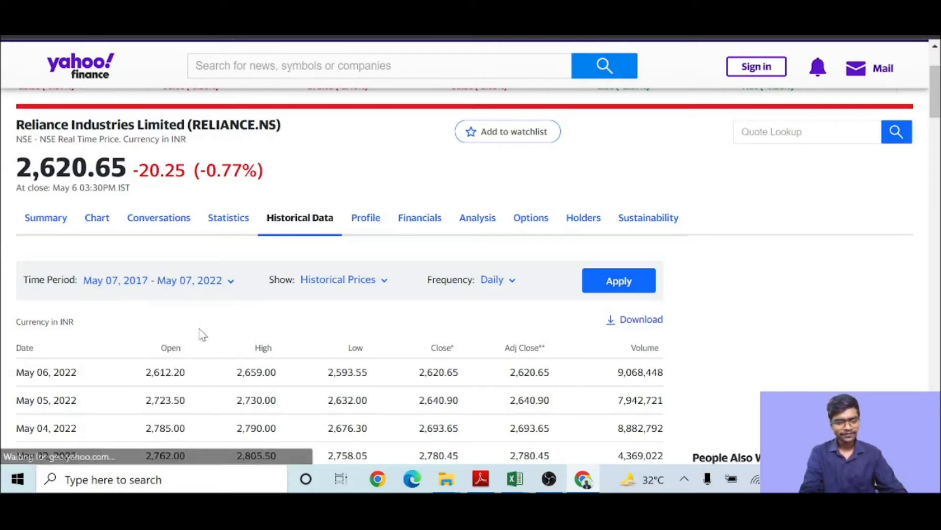
pyautogui.click(498, 281)
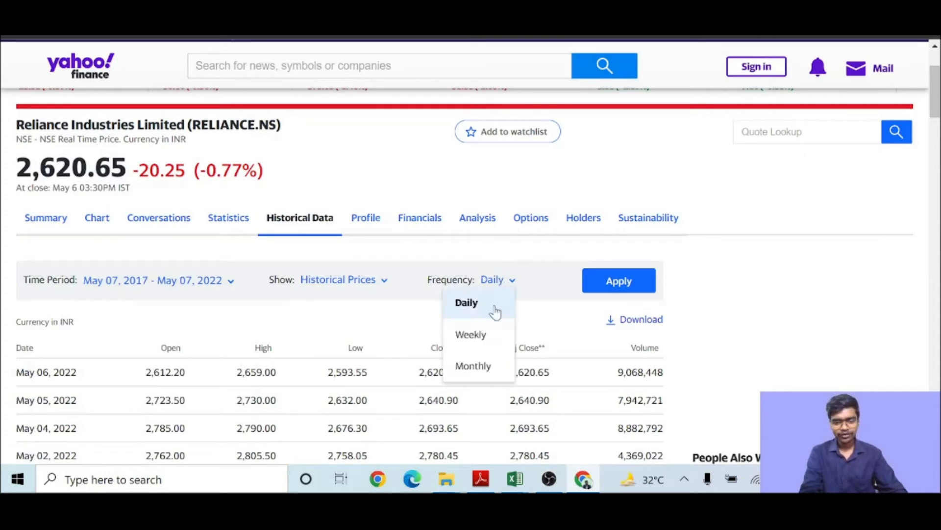
pyautogui.click(492, 365)
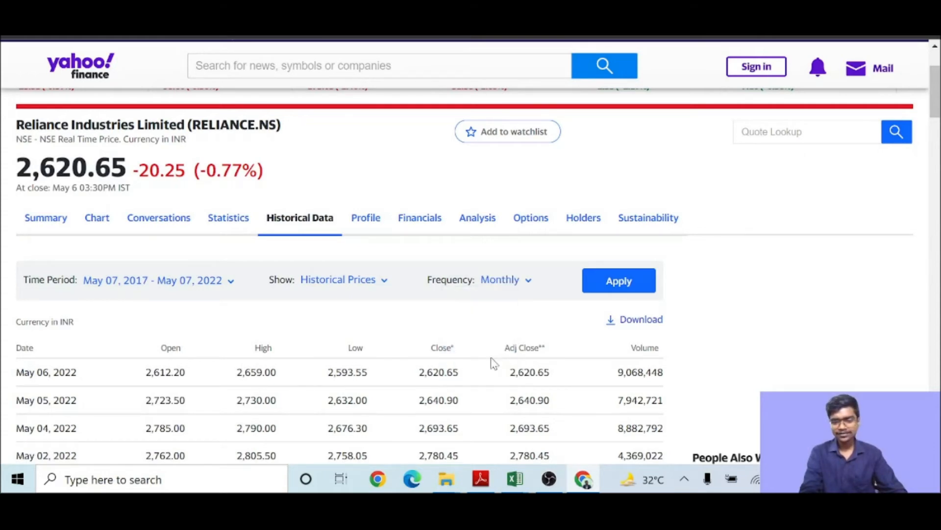
pyautogui.click(601, 286)
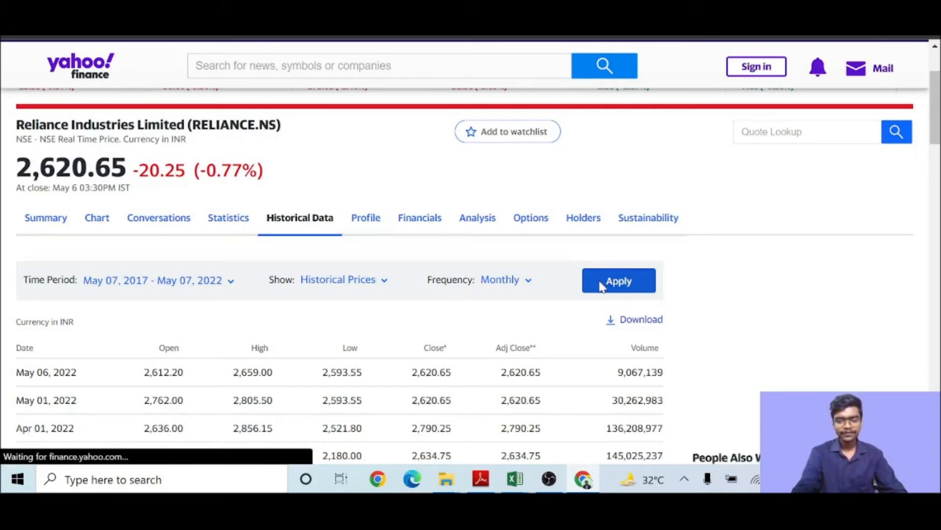
# - Download the historical data and open the RELIANCE.NS.csv file
pyautogui.click(640, 325)
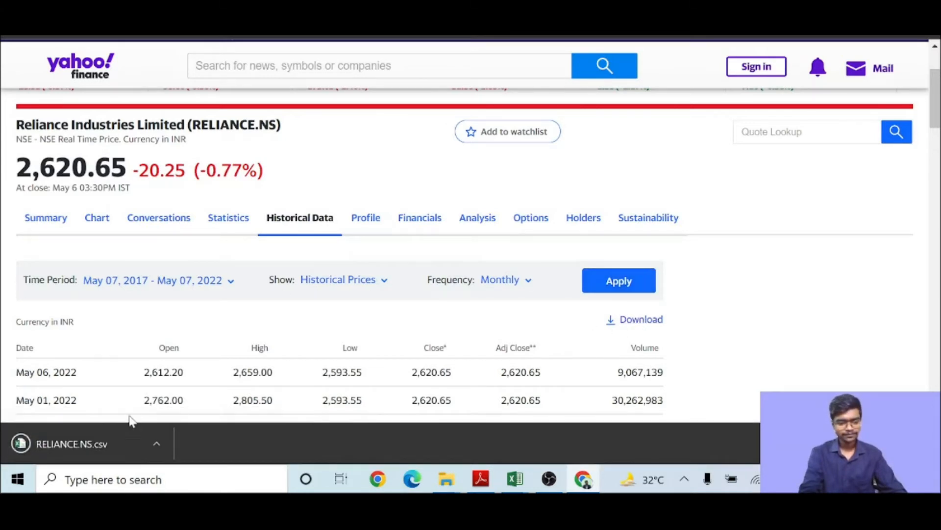
pyautogui.click(74, 444)
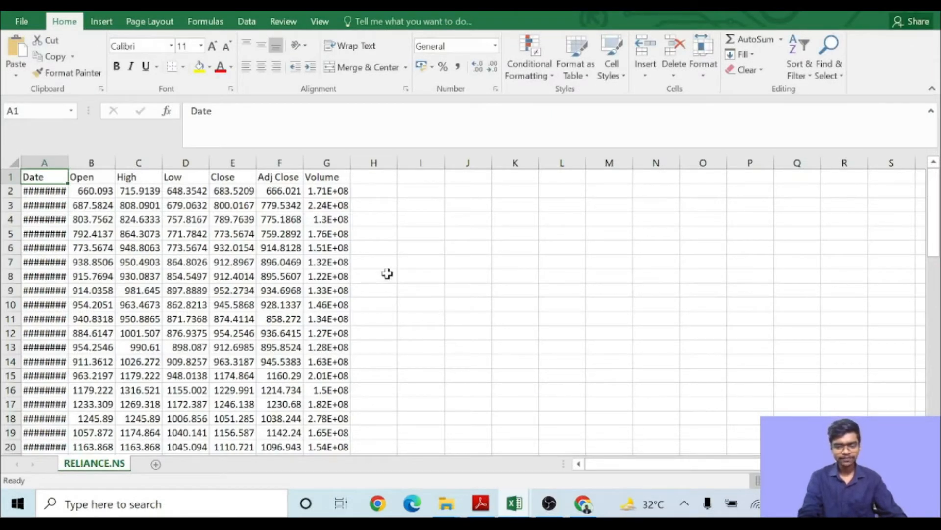
# - Add the column header Returns (%) in cell H1
pyautogui.click(368, 177)
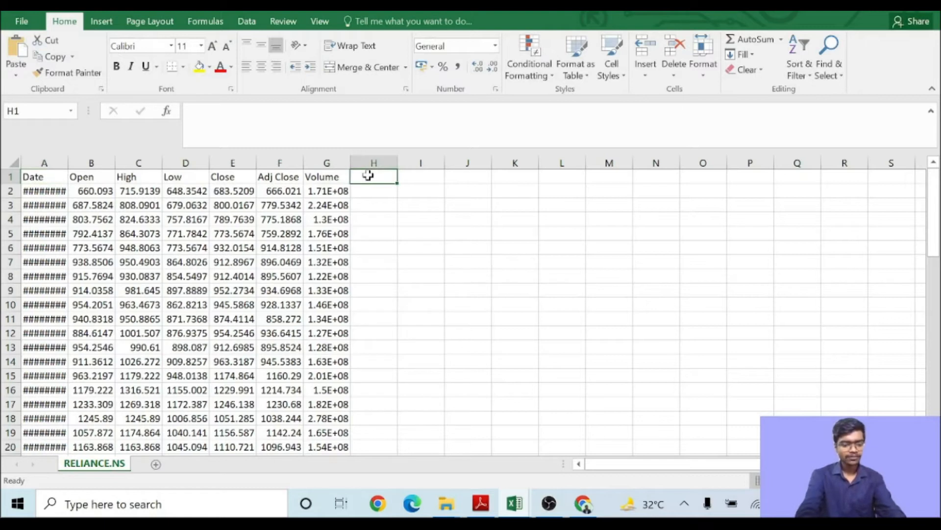
pyautogui.write('Returns (%)')
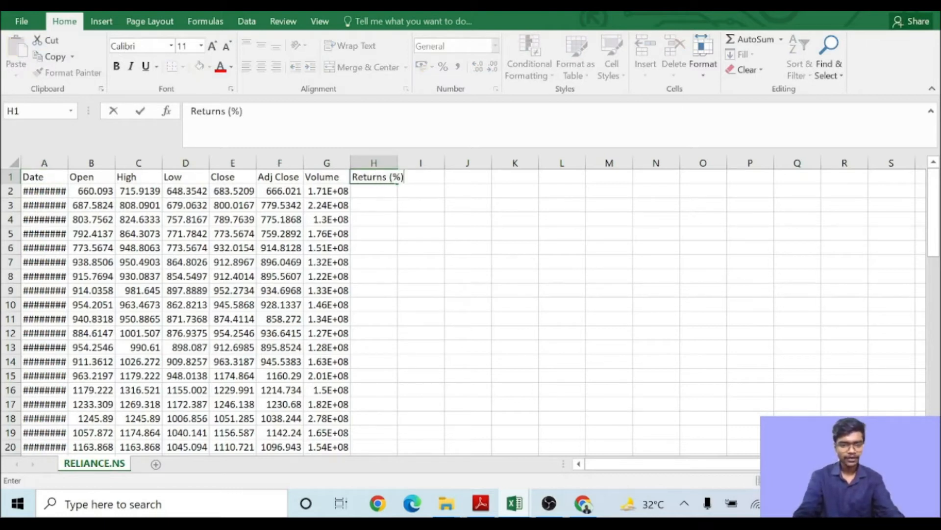
pyautogui.press('Return')
pyautogui.press('Return')
# - Enter the return formula =(F3-F2)/F2 in cell H3 using the Adj Close values
pyautogui.write('=(')
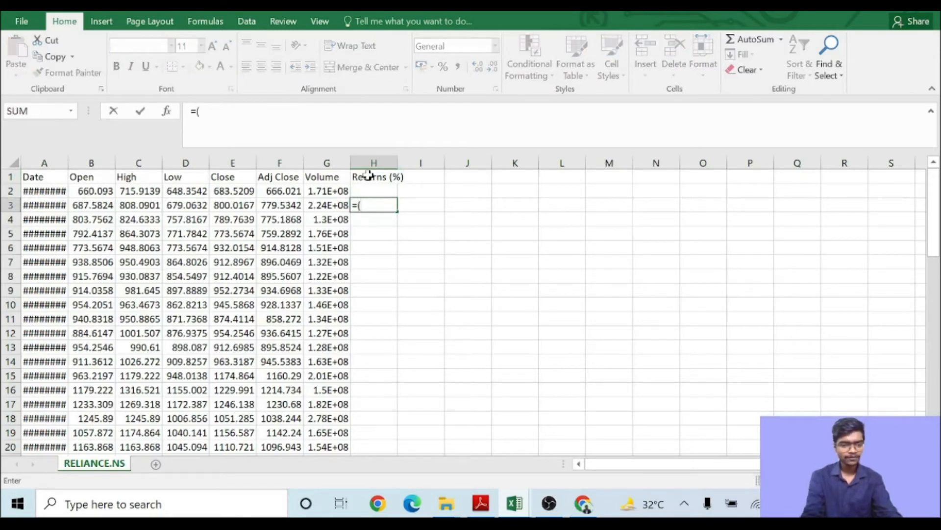
pyautogui.click(290, 206)
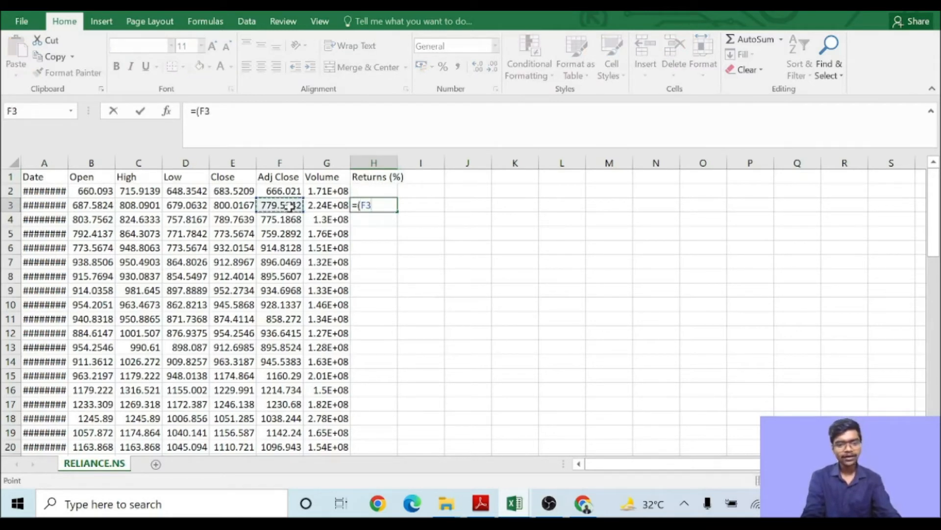
pyautogui.write('-')
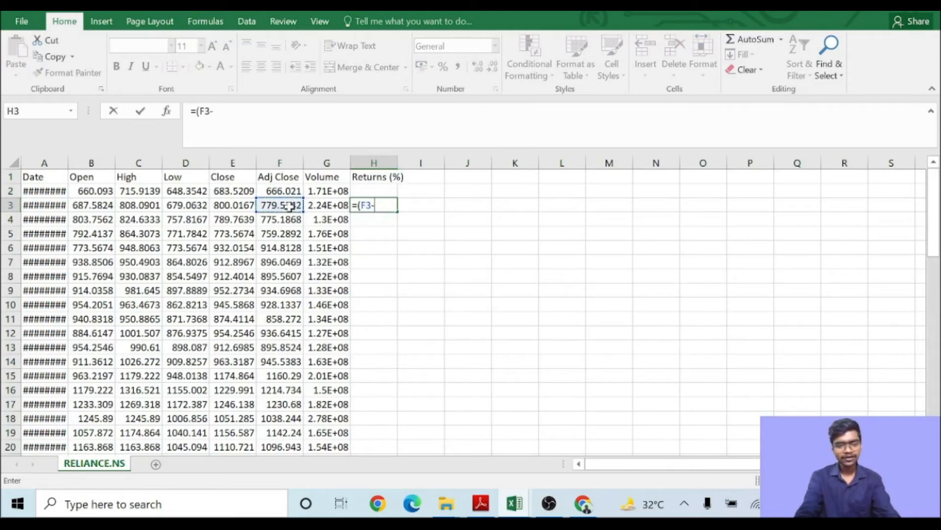
pyautogui.click(290, 191)
pyautogui.write(')')
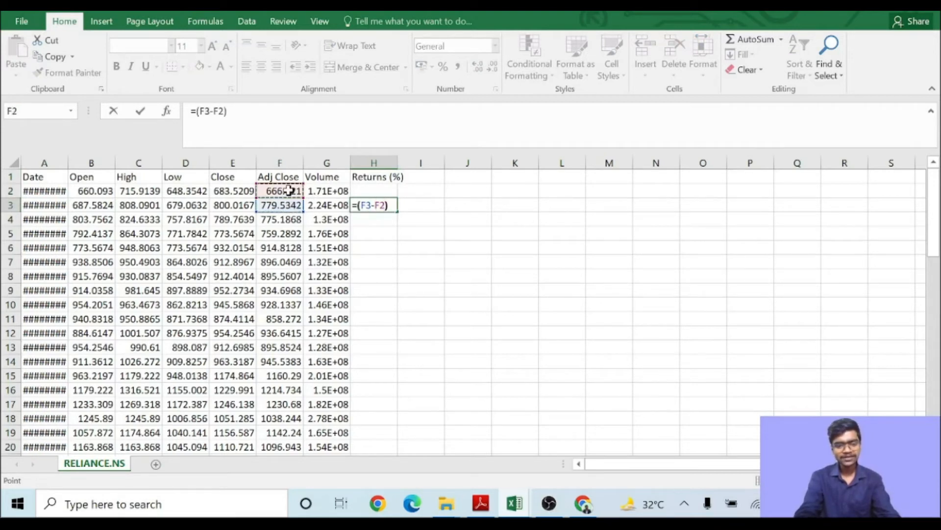
pyautogui.write('/')
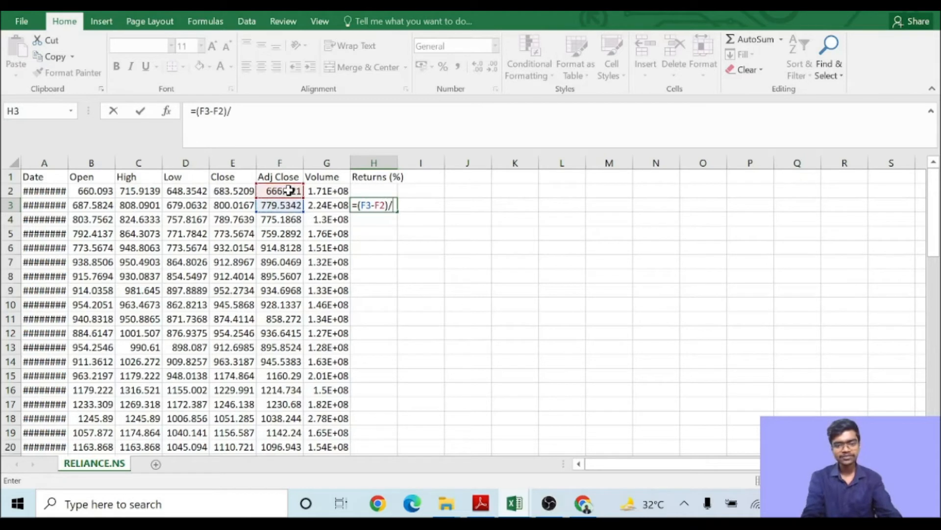
pyautogui.click(287, 191)
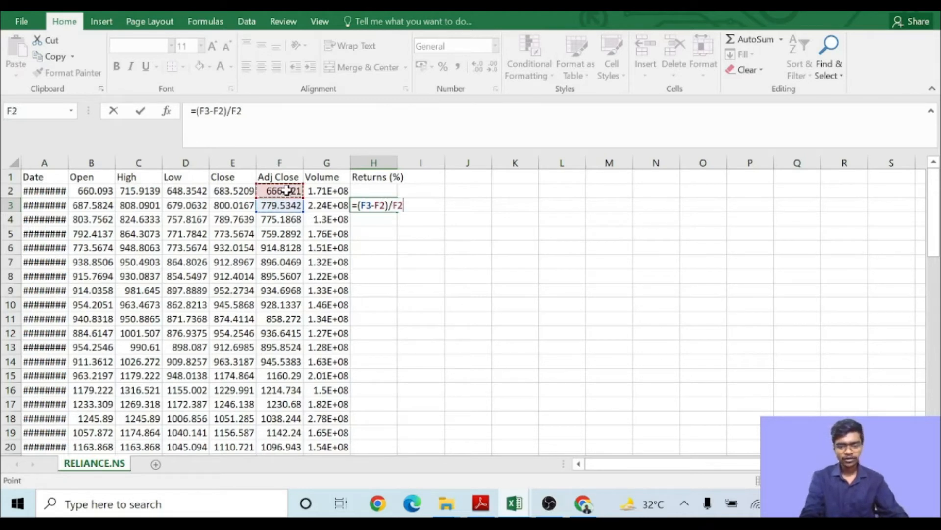
pyautogui.press('Return')
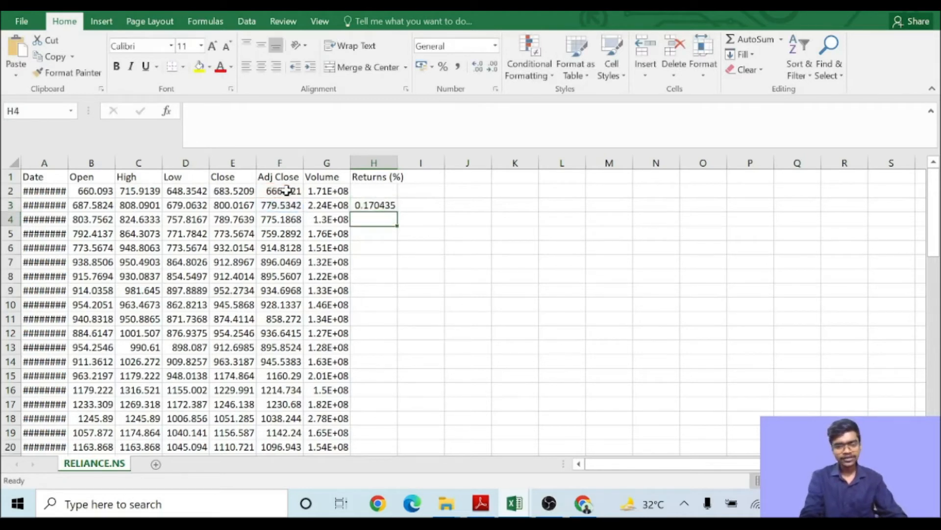
# - Fill the returns formula from H3 down column H to the last data row
pyautogui.click(240, 178)
pyautogui.moveTo(241, 178); pyautogui.dragTo(285, 178)
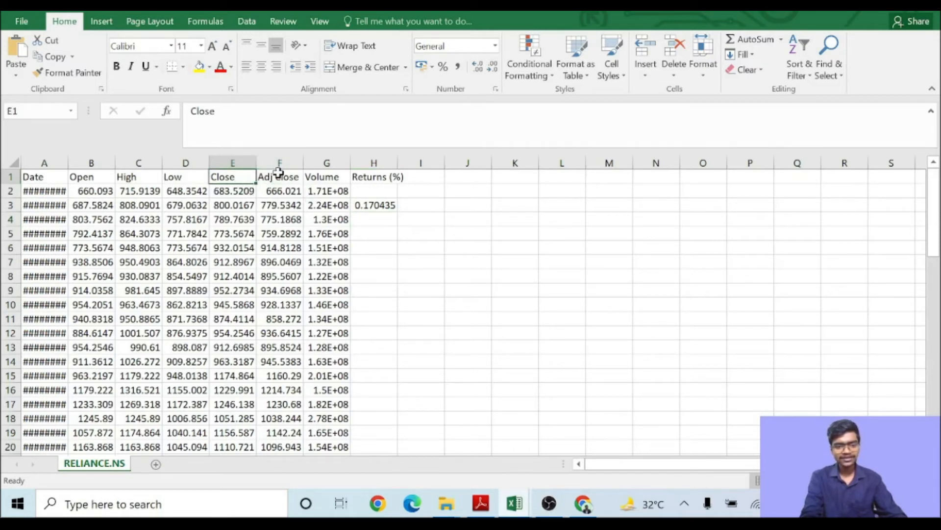
pyautogui.click(280, 174)
pyautogui.click(368, 204)
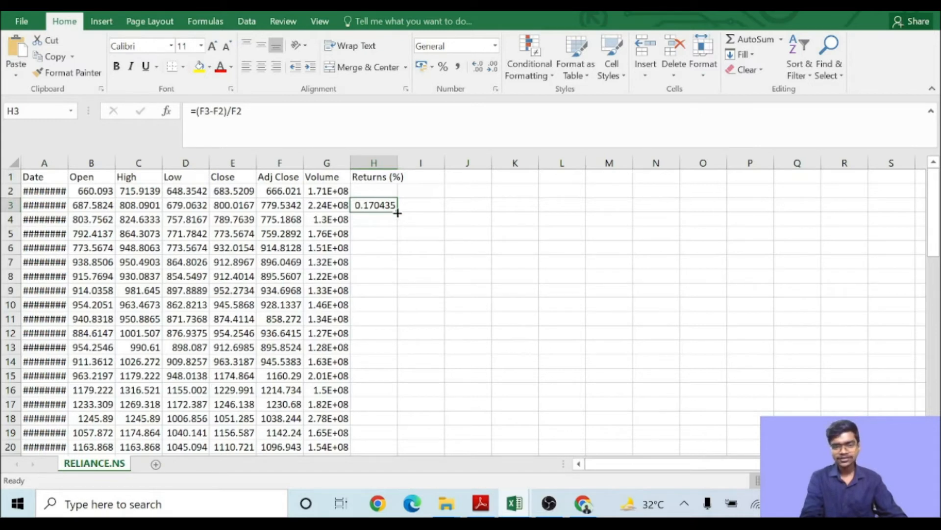
pyautogui.doubleClick(397, 212)
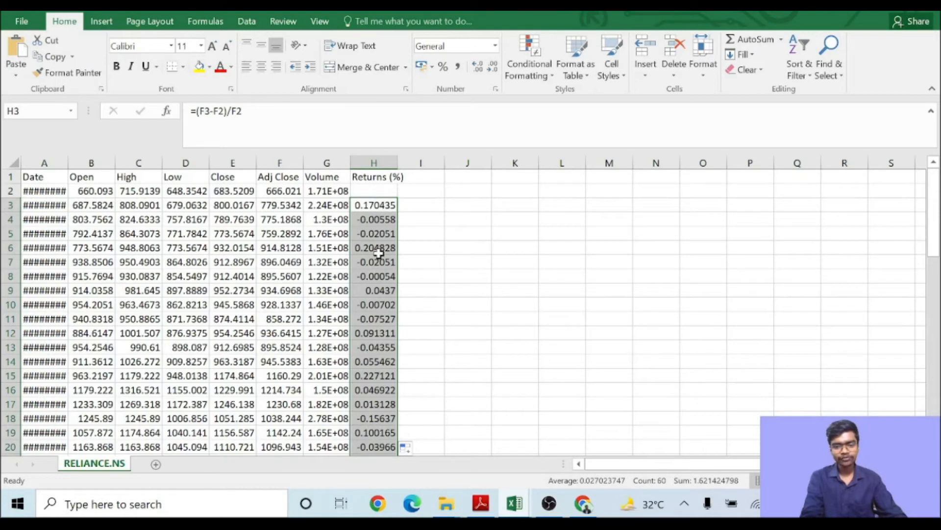
pyautogui.scroll(-3, 368, 374)
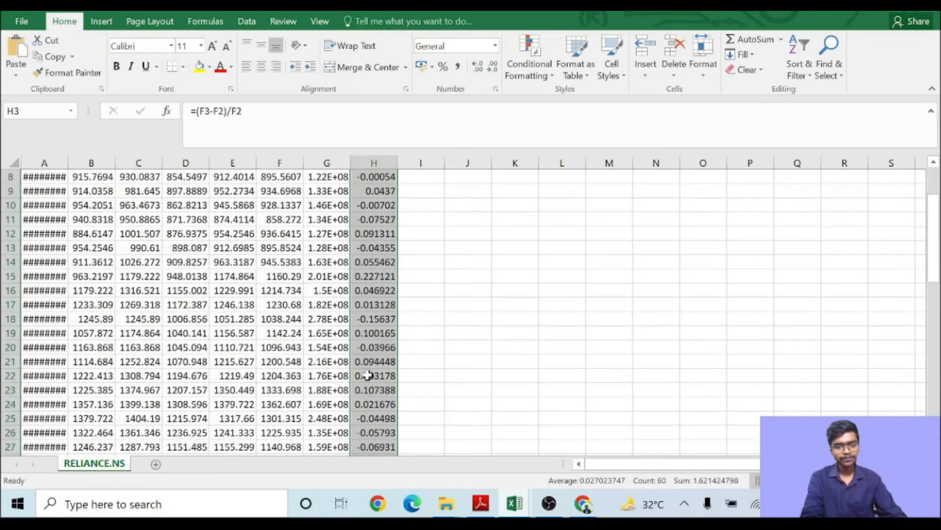
pyautogui.scroll(-10, 368, 375)
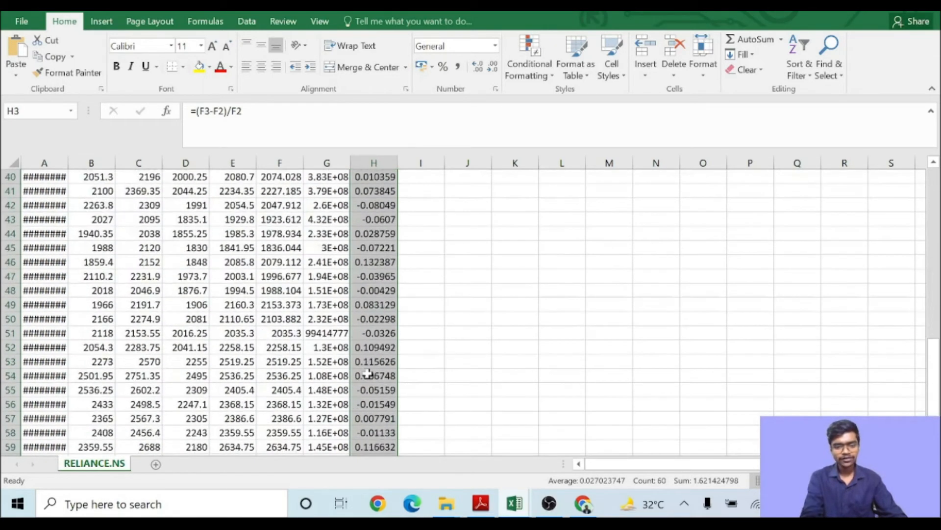
pyautogui.scroll(-3, 368, 368)
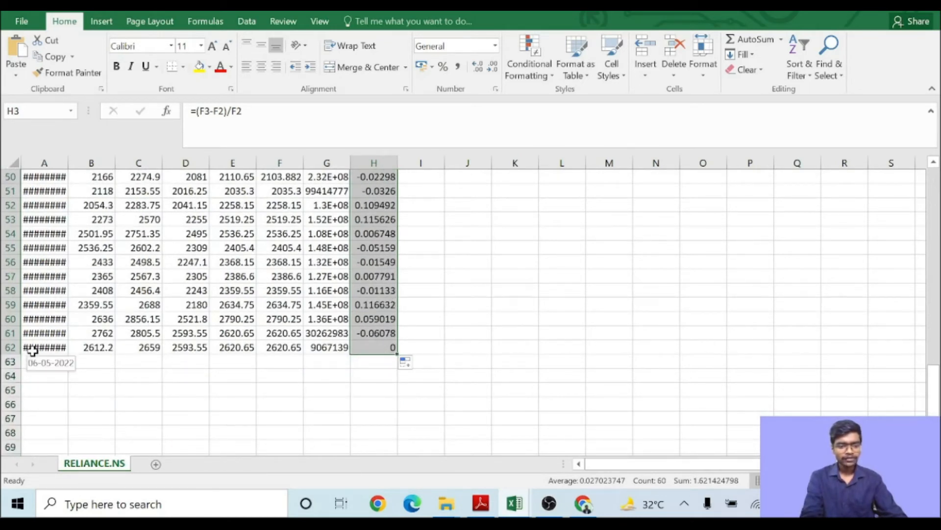
# - Clear the contents of the last row, row 62, across columns A to H
pyautogui.click(385, 347)
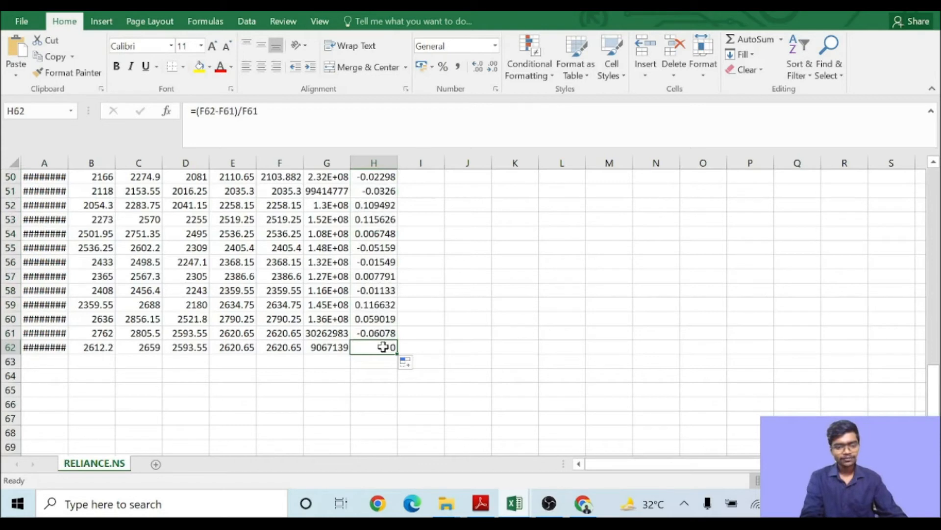
pyautogui.moveTo(377, 347); pyautogui.dragTo(58, 347)
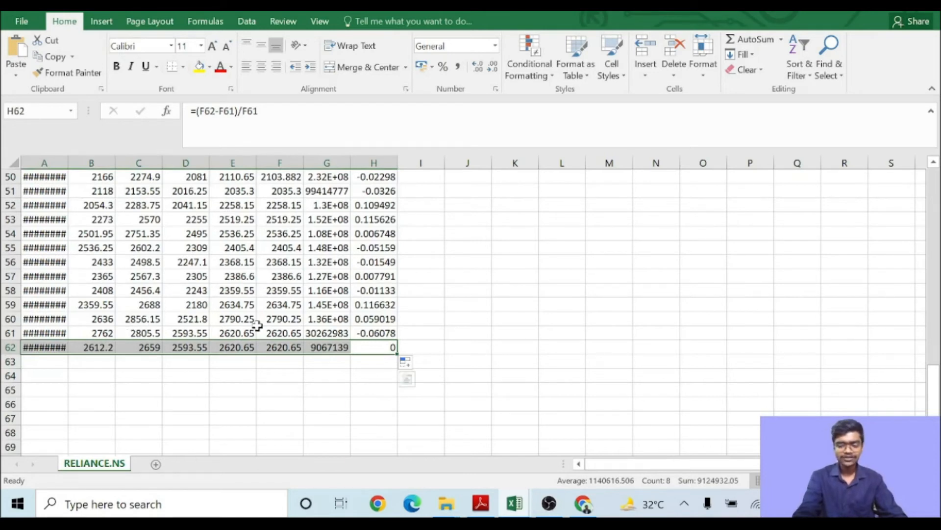
pyautogui.press('Delete')
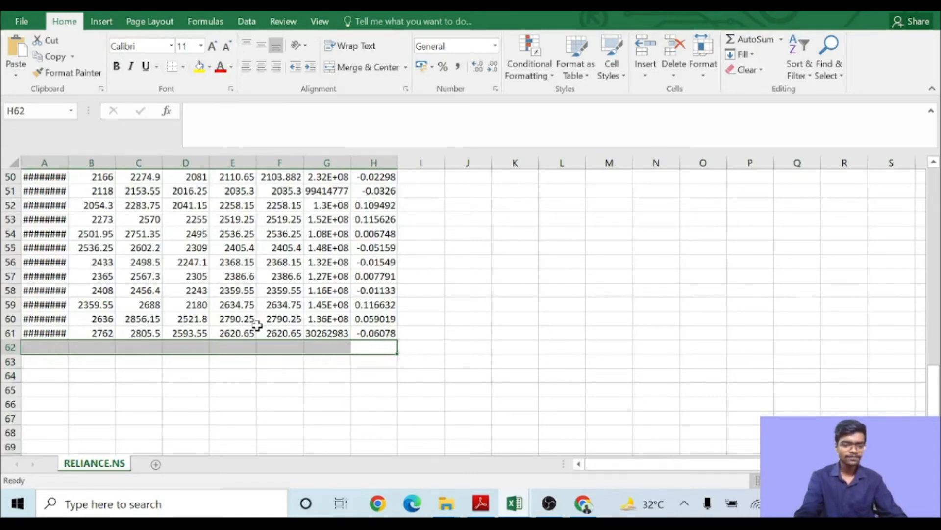
# - Enter the labels Avg Ret in G63 and Risk in G64
pyautogui.click(326, 360)
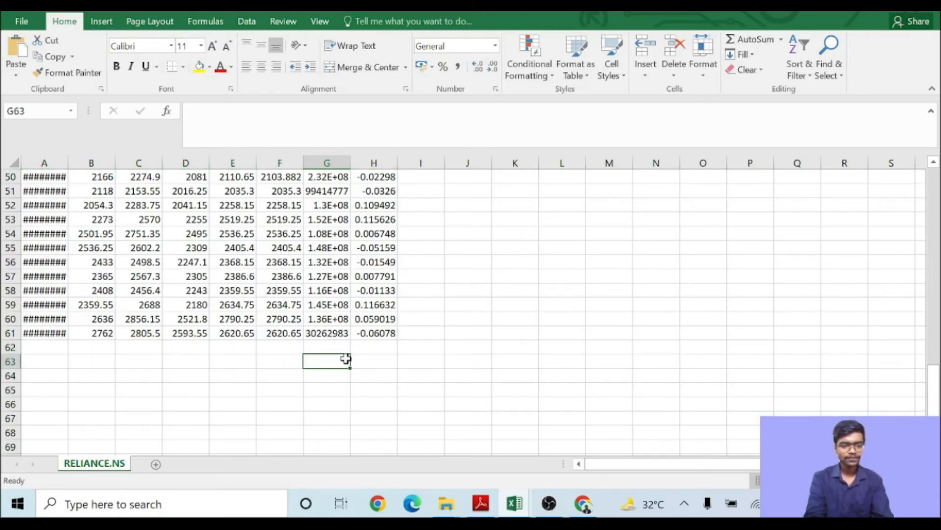
pyautogui.write('Av')
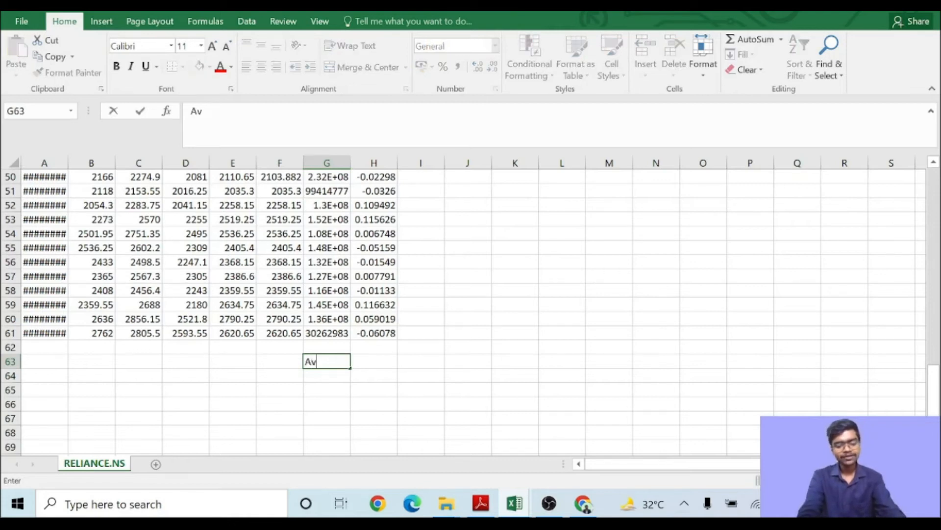
pyautogui.write('g Ret')
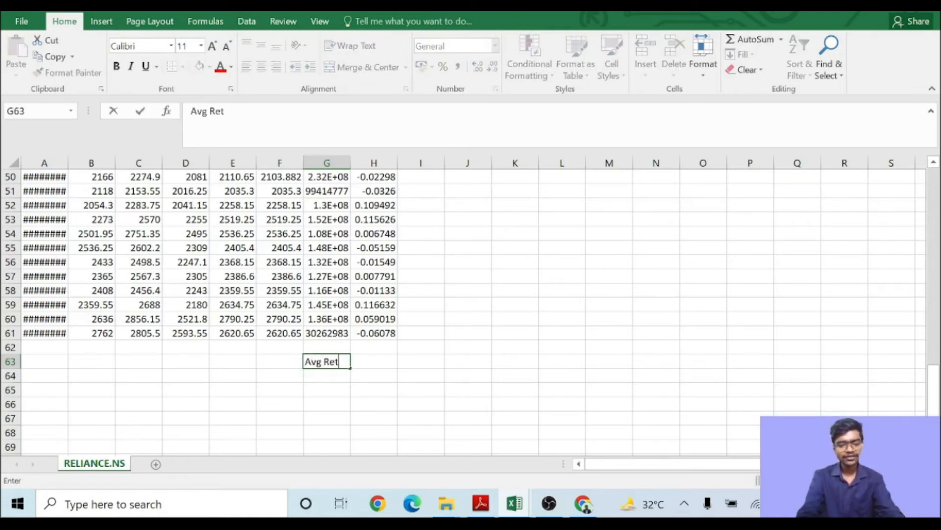
pyautogui.press('Return')
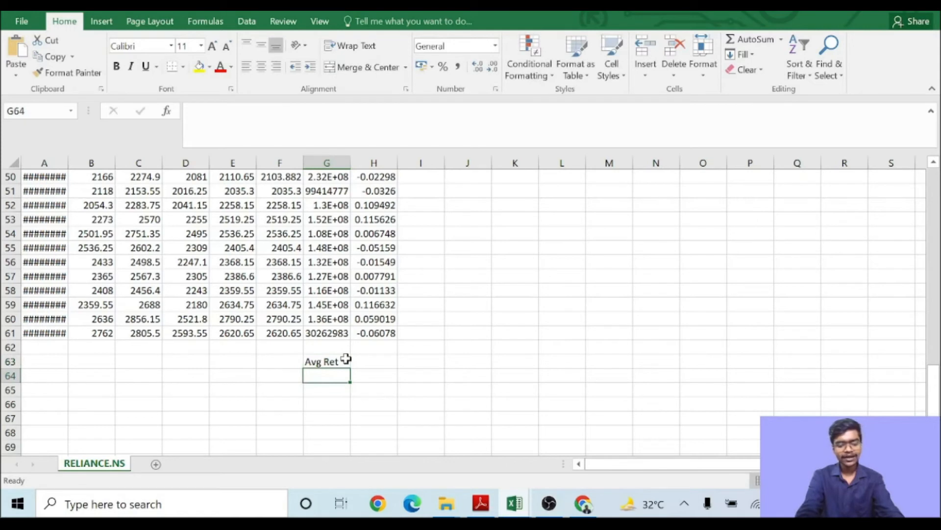
pyautogui.write('Risk')
pyautogui.press('Return')
# - Enter the formula =AVERAGE(H3:H61) in H63 to compute the average monthly return
pyautogui.press('Right')
pyautogui.press('Right')
pyautogui.press('Up')
pyautogui.press('Up')
pyautogui.press('Left')
pyautogui.write('=')
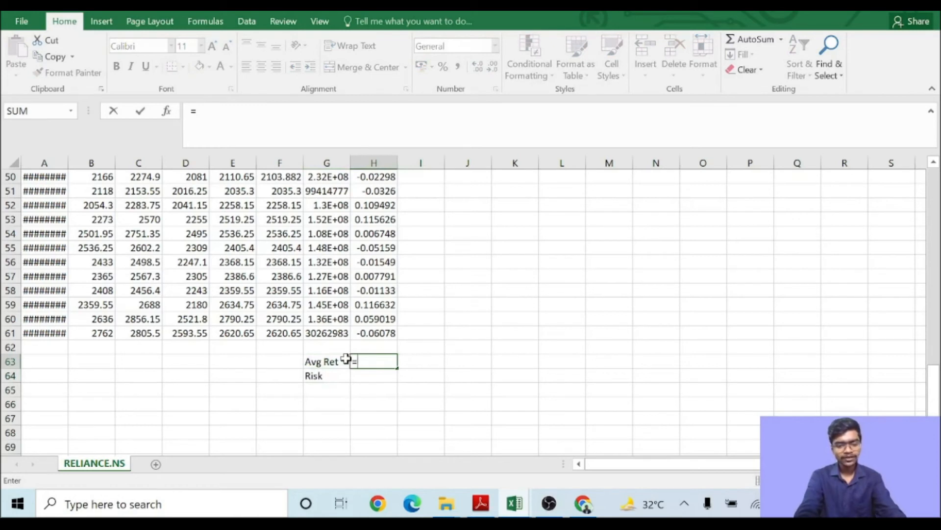
pyautogui.write('average')
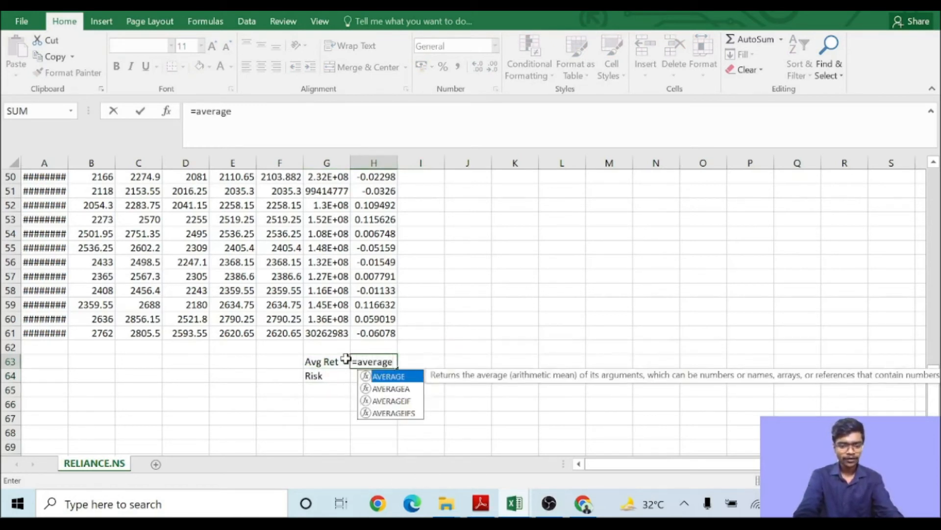
pyautogui.write('(')
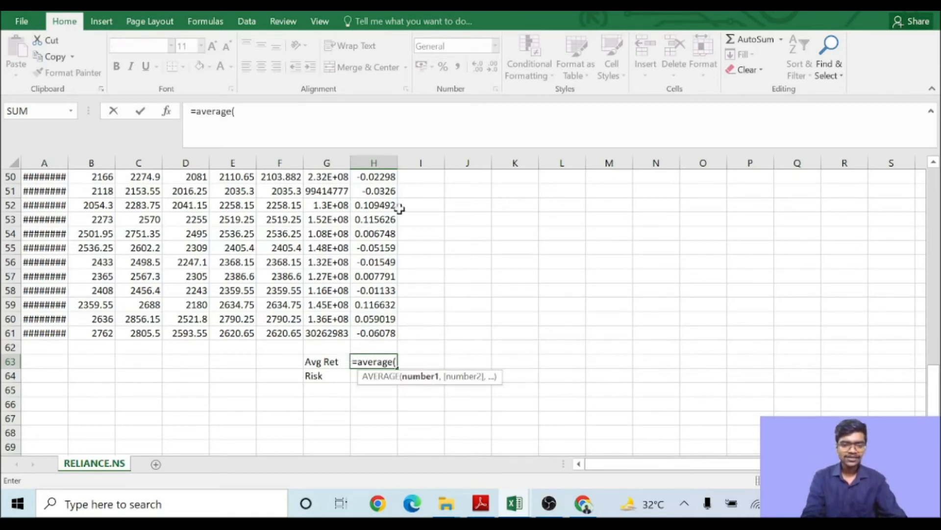
pyautogui.scroll(7, 400, 209)
pyautogui.scroll(9, 401, 209)
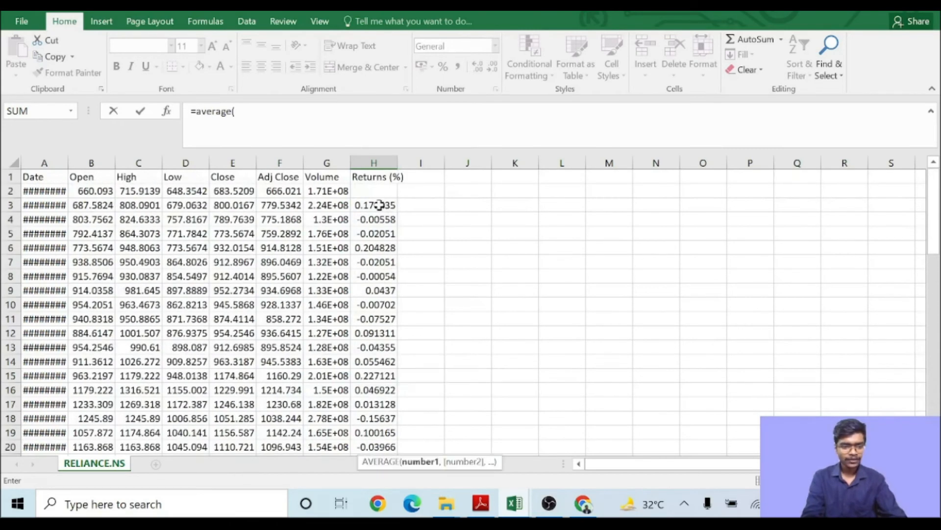
pyautogui.click(378, 205)
pyautogui.scroll(-17, 458, 308)
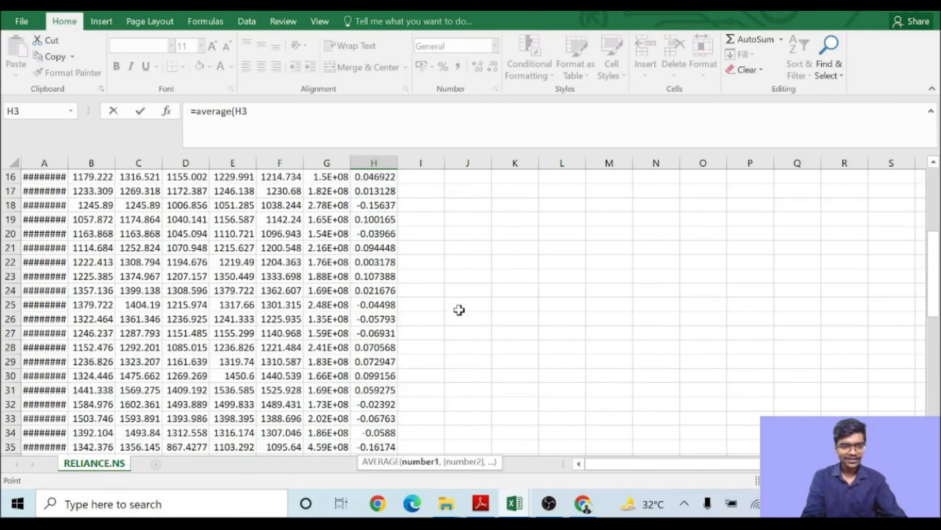
pyautogui.write(':')
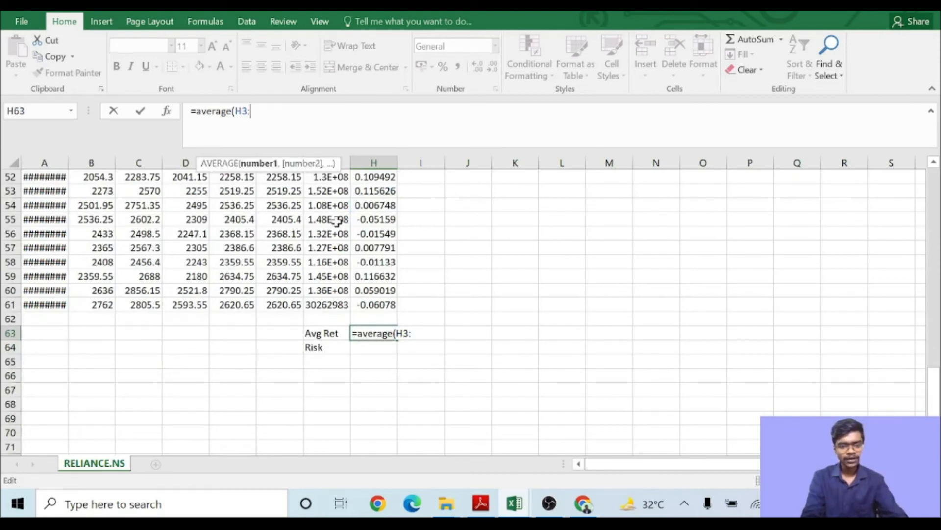
pyautogui.click(376, 305)
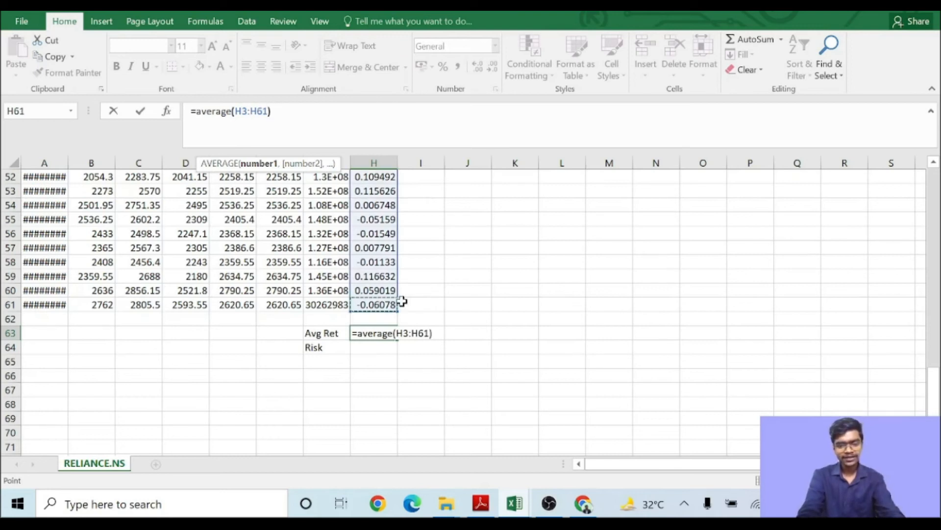
pyautogui.write(')')
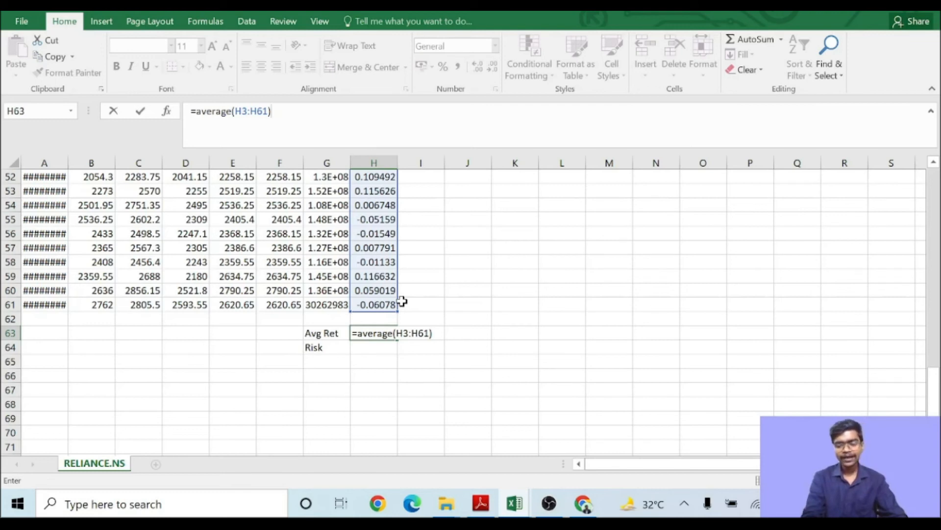
pyautogui.press('Return')
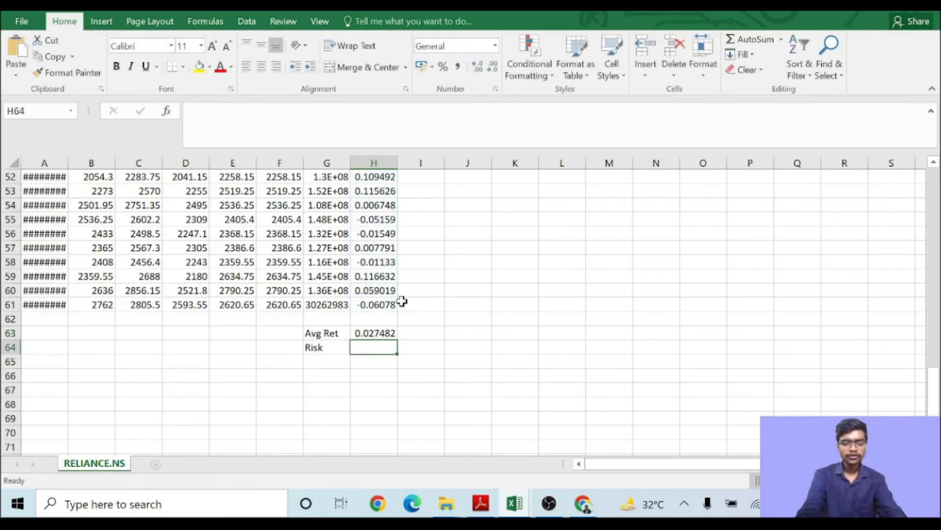
# - Enter the formula =STDEV.P(H3:H61) in H64 to compute the risk of the monthly returns
pyautogui.write('=')
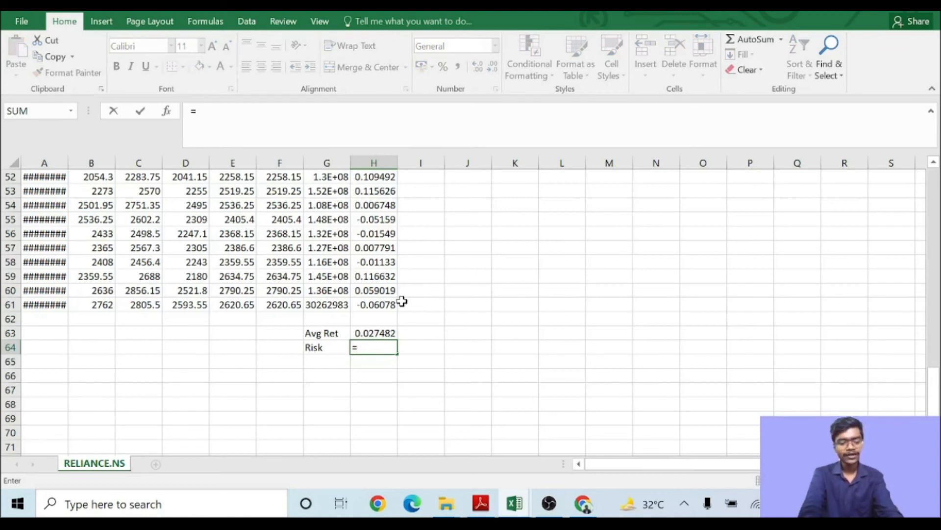
pyautogui.write('stdev')
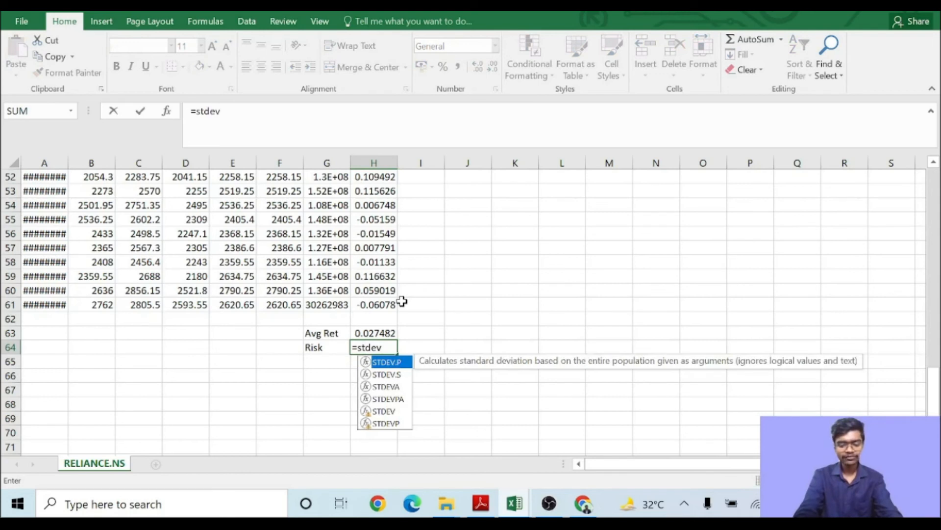
pyautogui.write('.p')
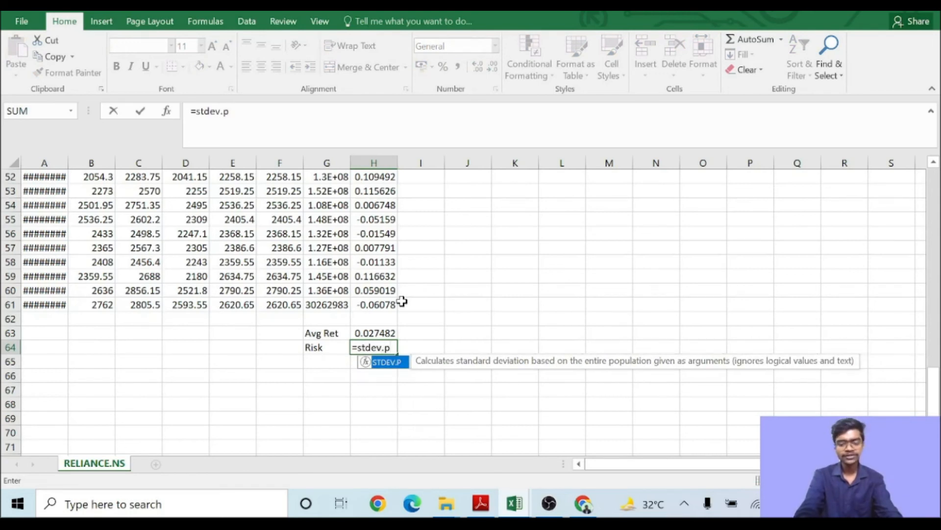
pyautogui.write('(')
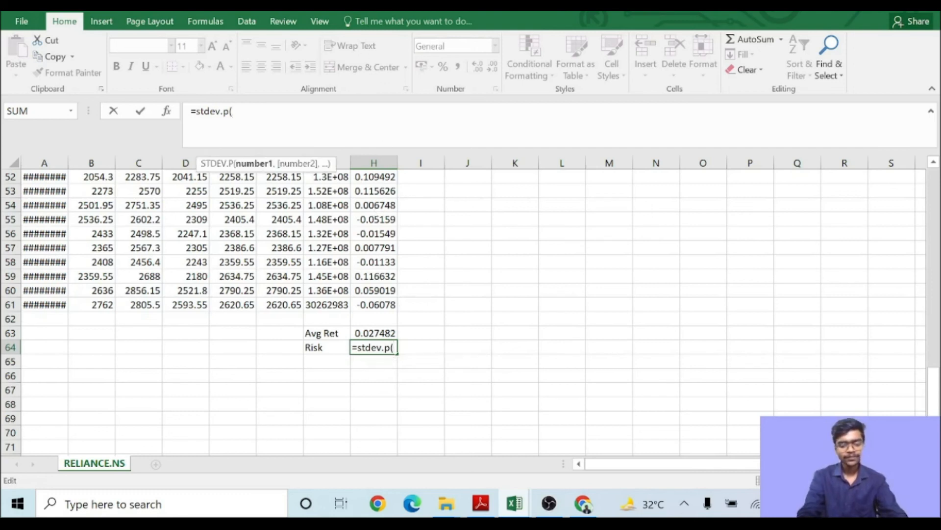
pyautogui.write('h3')
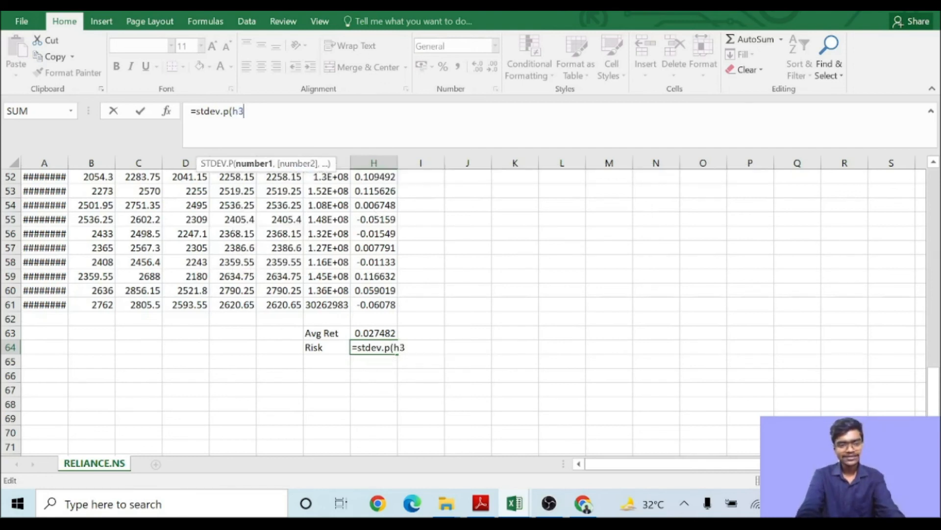
pyautogui.write(':h')
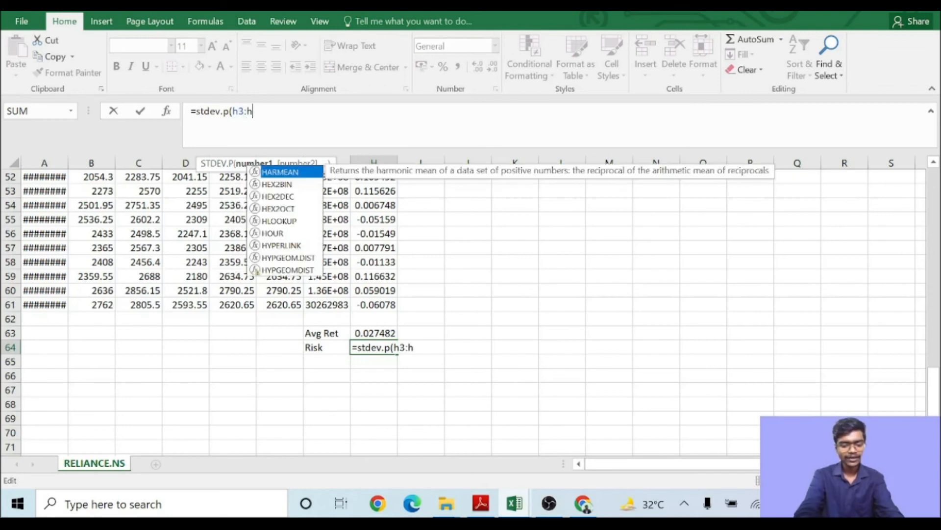
pyautogui.write('61)')
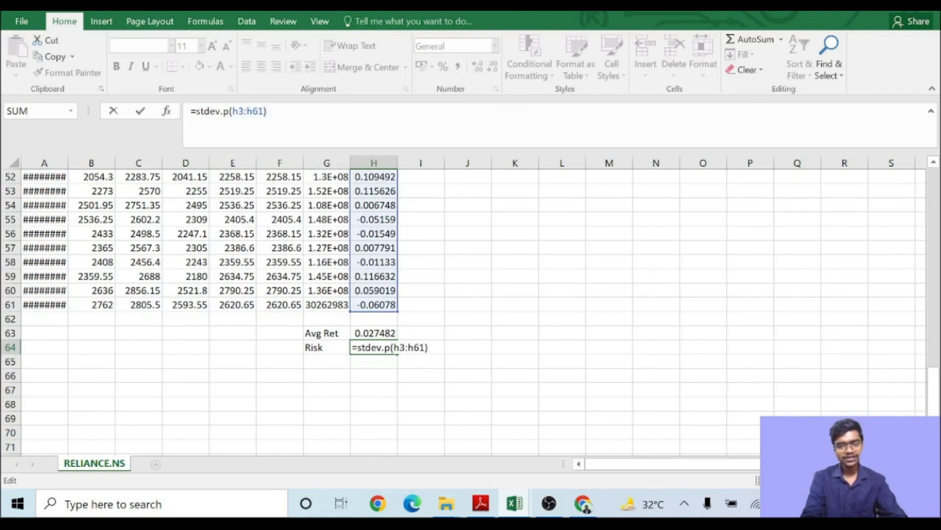
pyautogui.press('Return')
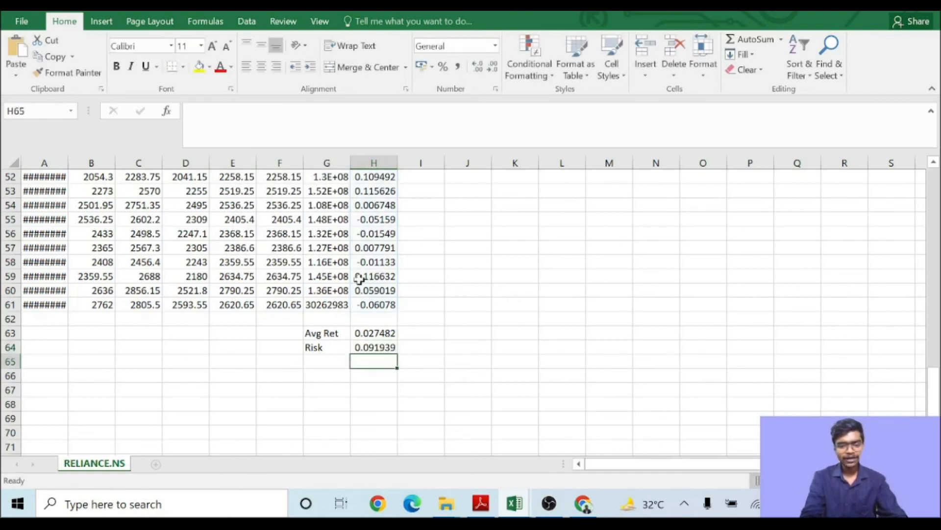
# - Format H63 and H64 as percentages with two decimal places
pyautogui.moveTo(388, 334); pyautogui.dragTo(387, 348)
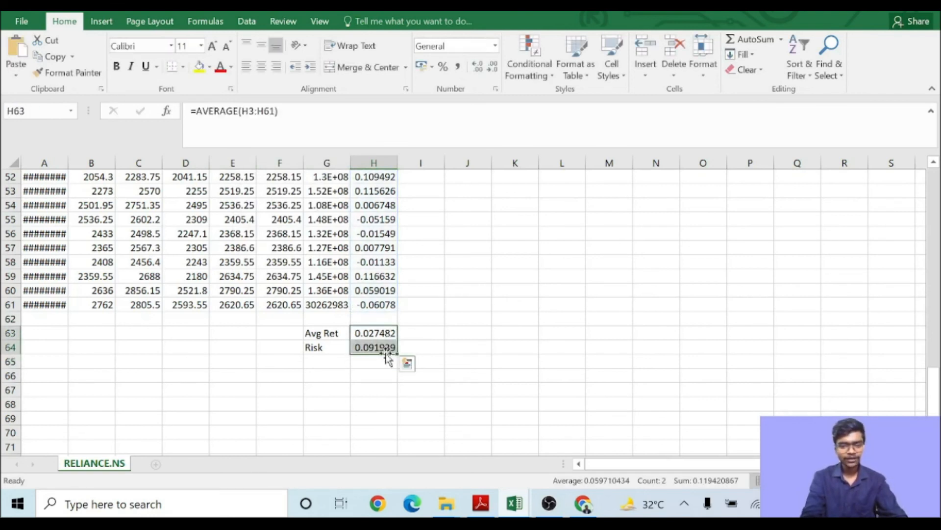
pyautogui.click(443, 66)
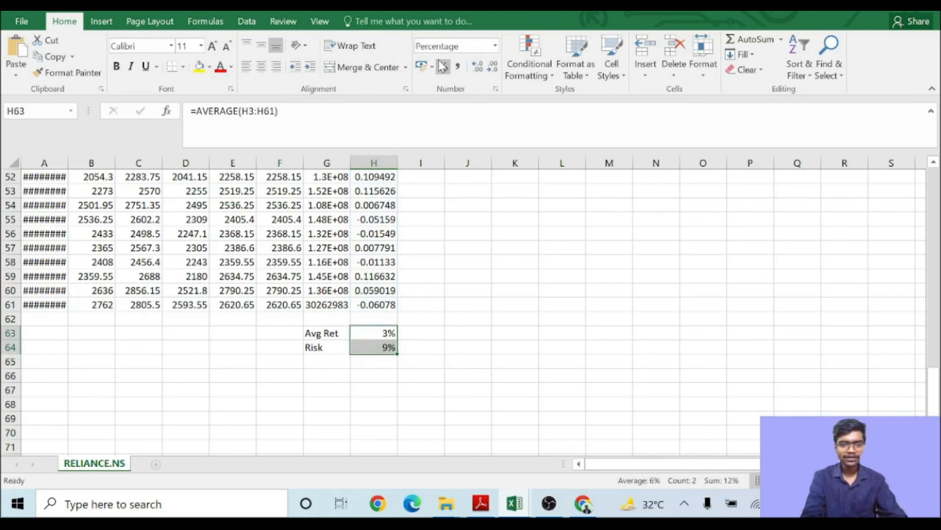
pyautogui.click(477, 67)
pyautogui.click(478, 68)
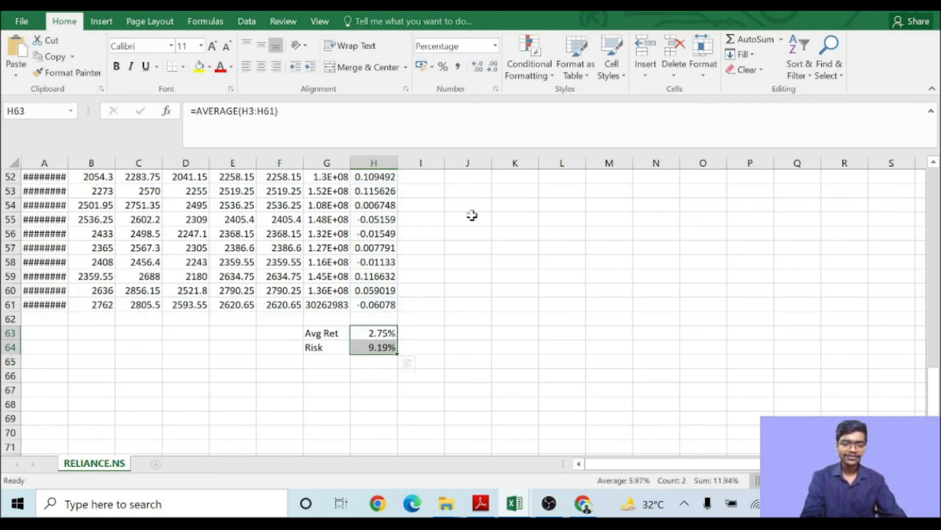
pyautogui.click(421, 333)
pyautogui.moveTo(385, 333); pyautogui.dragTo(386, 346)
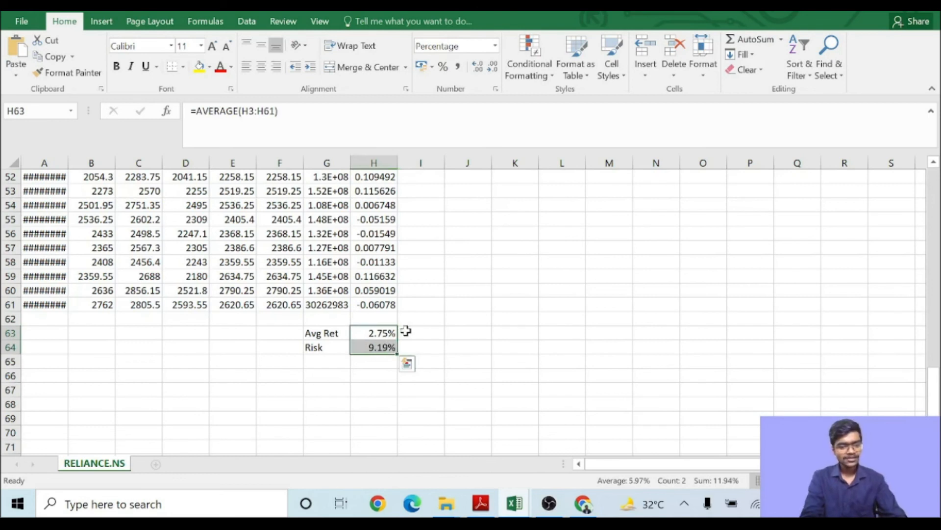
pyautogui.click(408, 332)
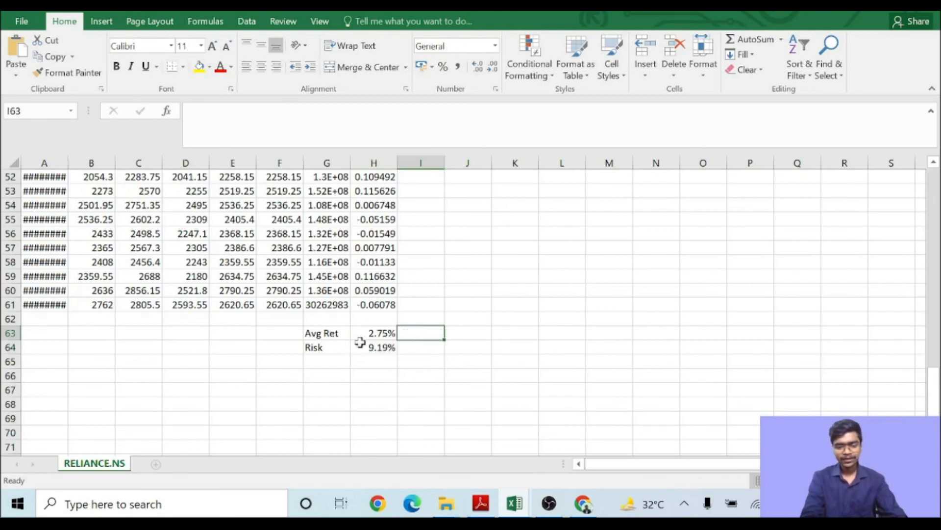
pyautogui.moveTo(328, 334); pyautogui.dragTo(326, 351)
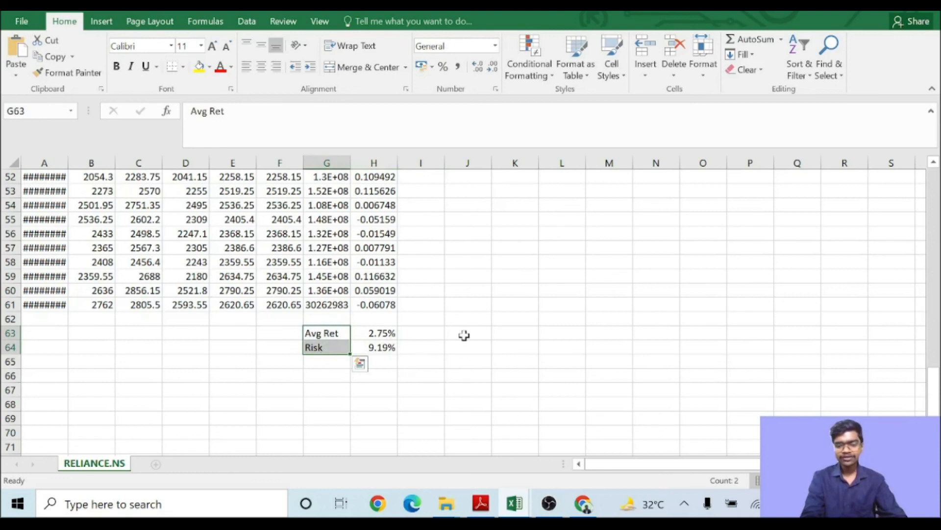
pyautogui.click(463, 334)
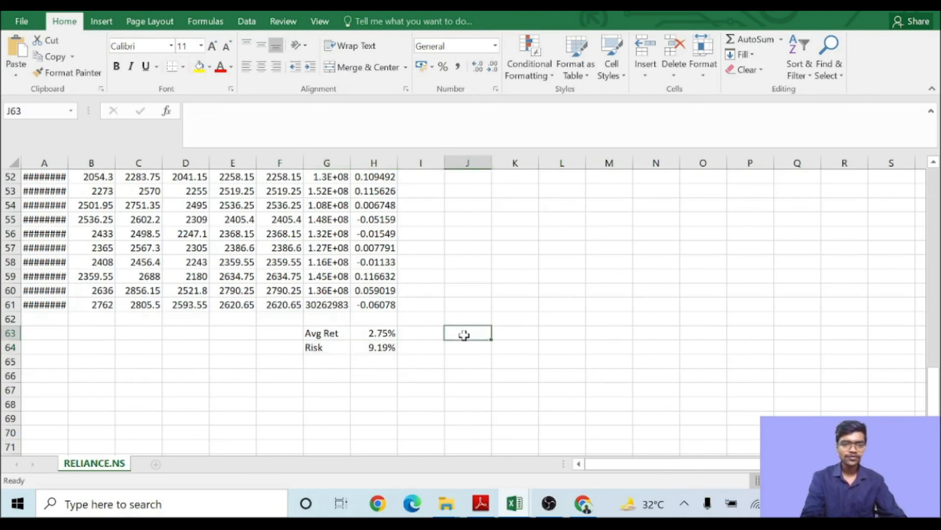